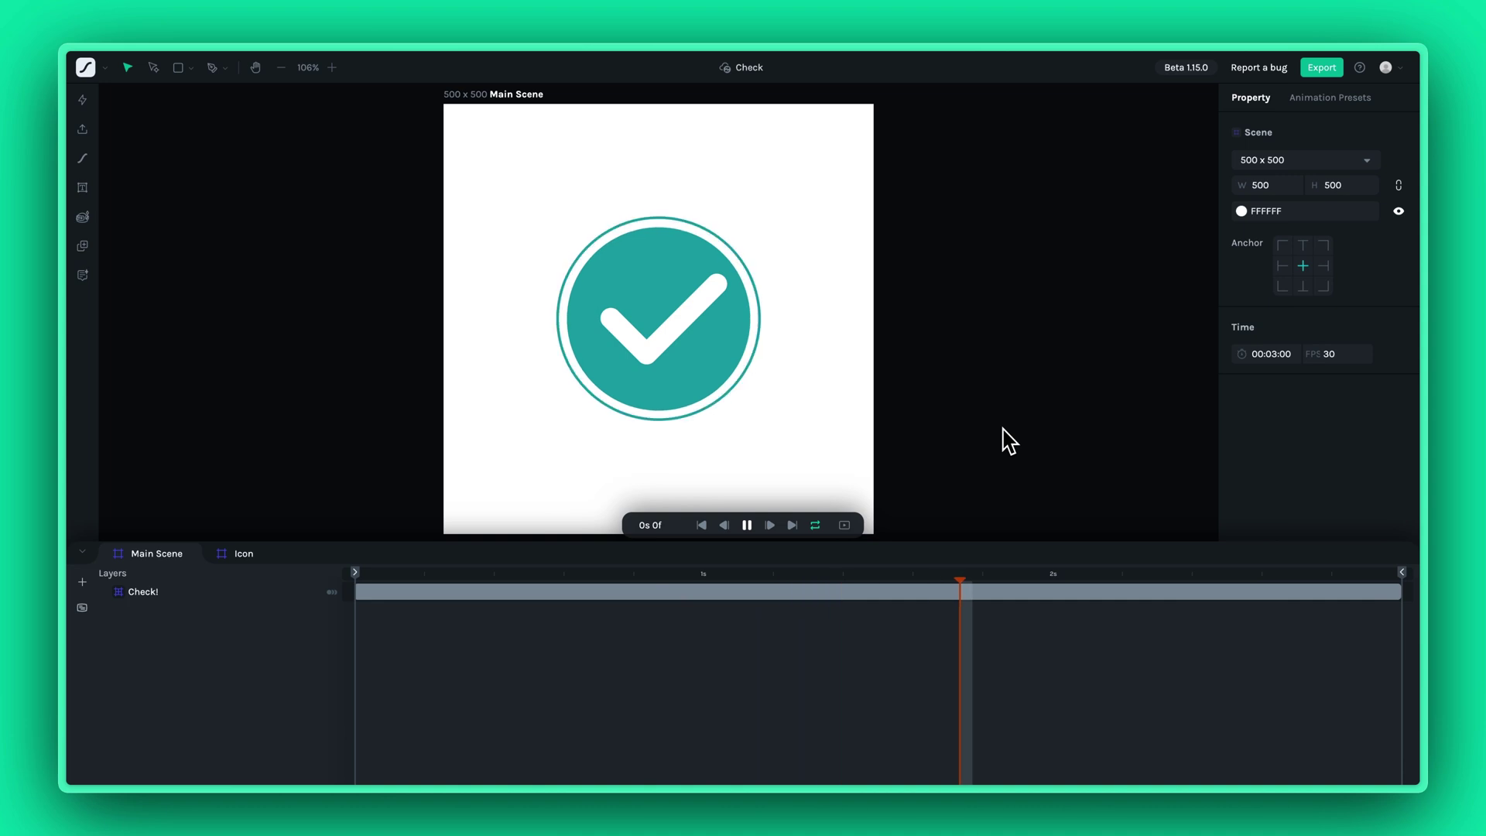
# Pause the Check animation at 0s 10f and add a first segment in the Segments panel.
pyautogui.press('space')
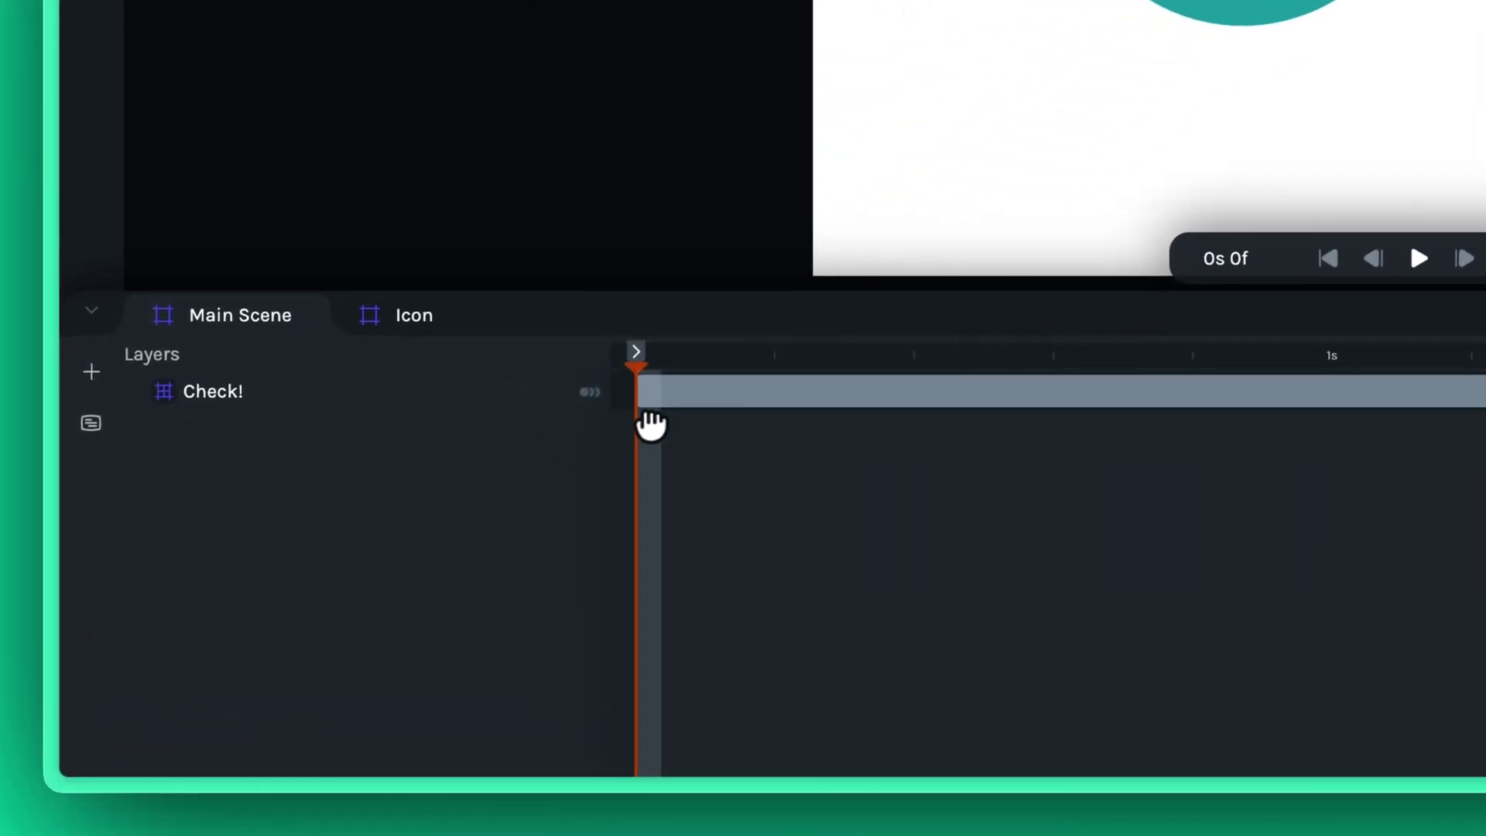
pyautogui.moveTo(450, 600); pyautogui.dragTo(471, 601)
pyautogui.moveTo(869, 411); pyautogui.dragTo(873, 402)
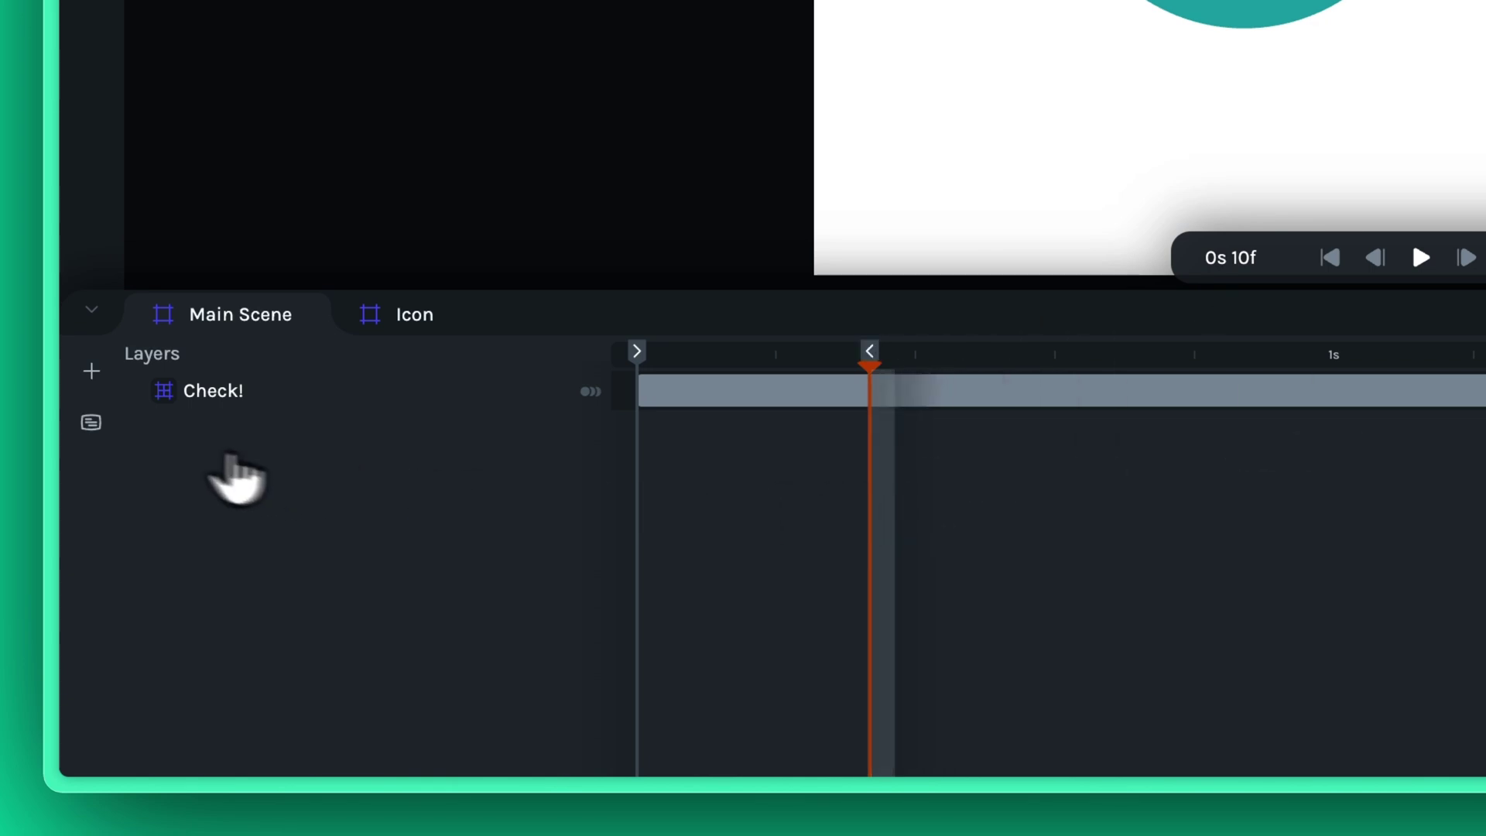
pyautogui.click(92, 423)
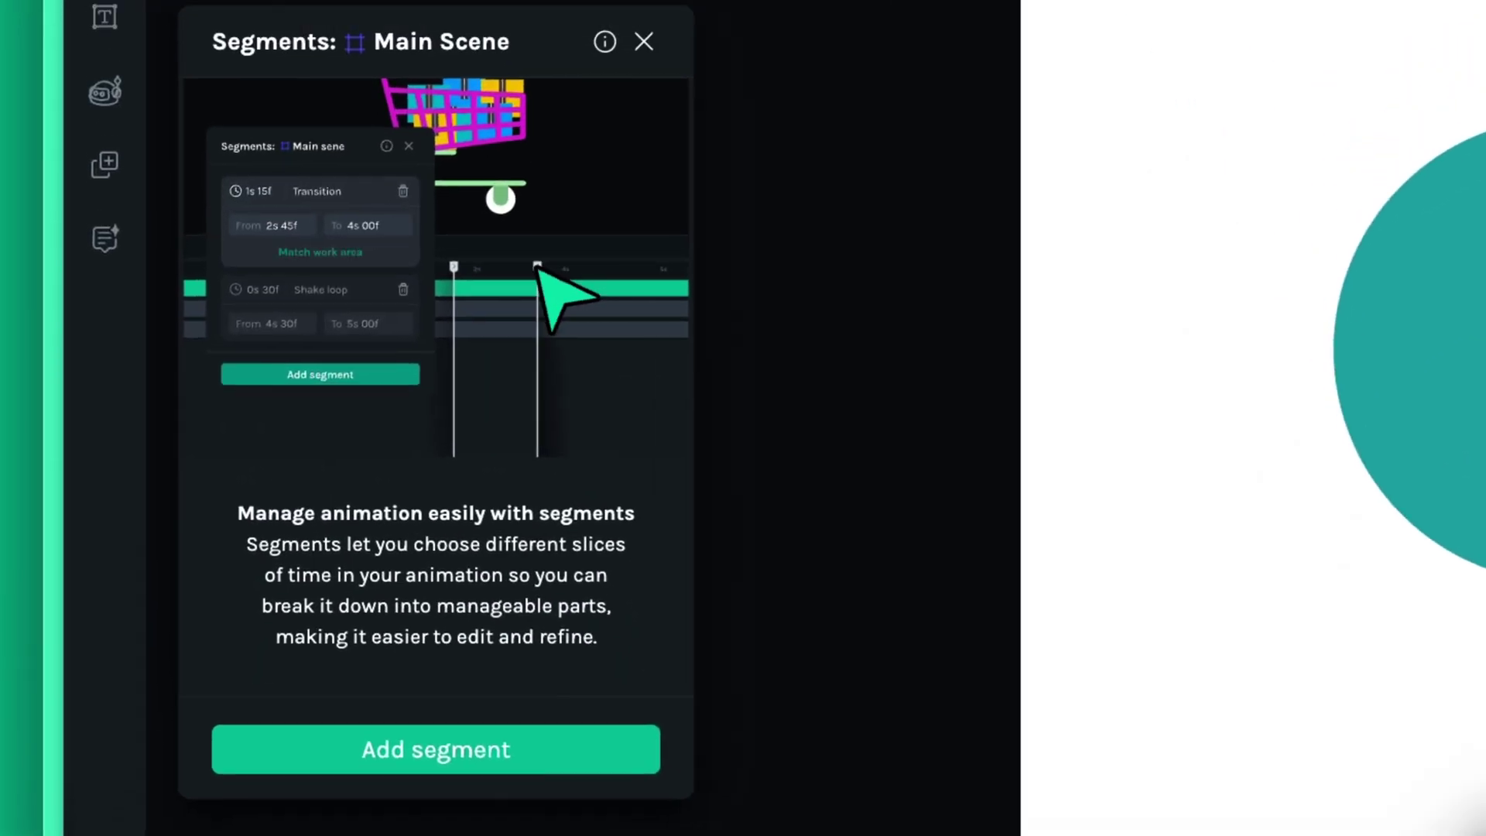
pyautogui.click(545, 773)
pyautogui.write('In')
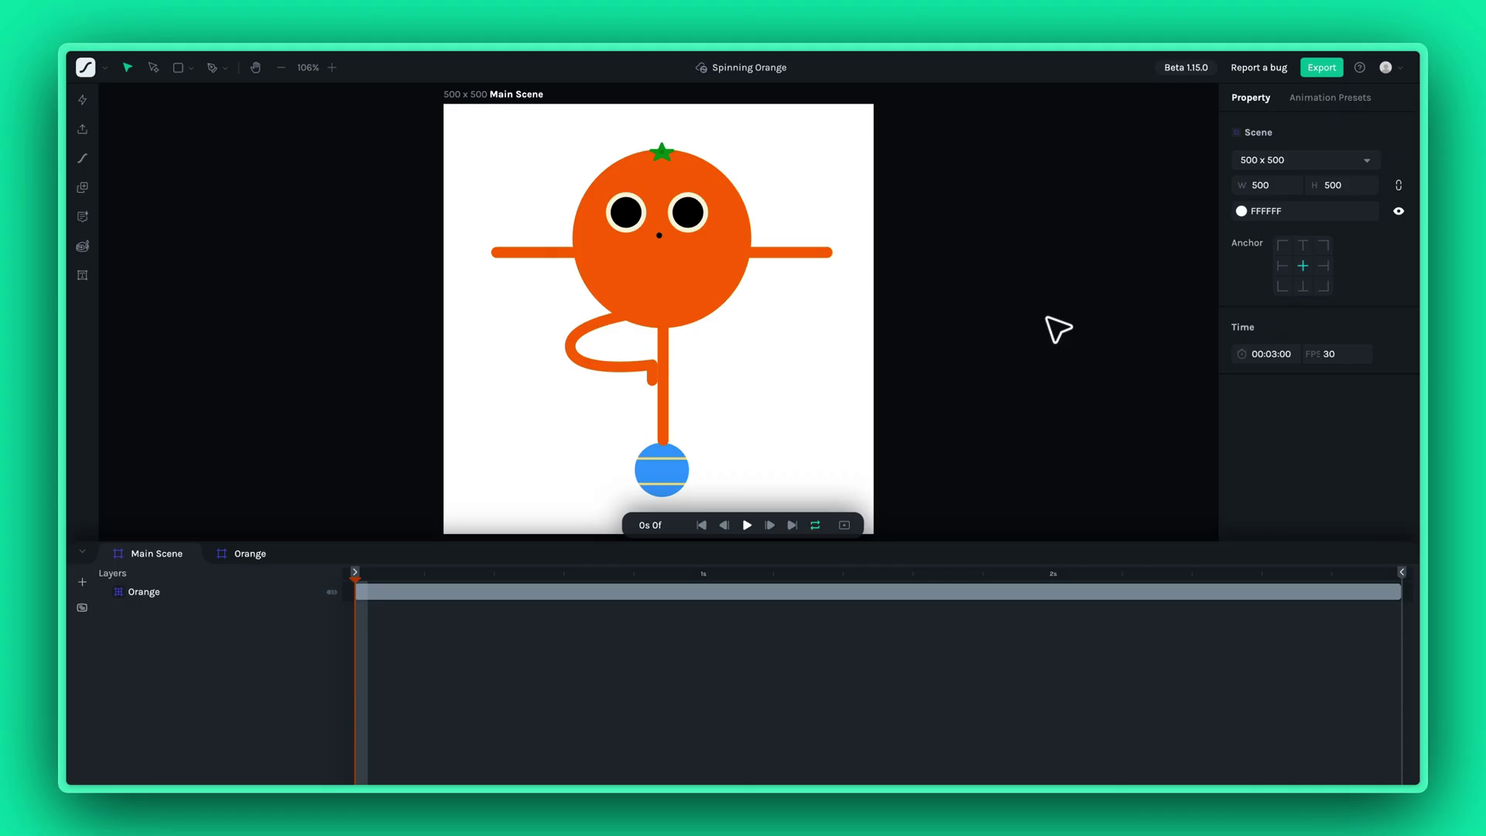
# Mark a work area from 0s 9f to 0s 26f with the B and N keys.
pyautogui.moveTo(392, 592); pyautogui.dragTo(459, 586)
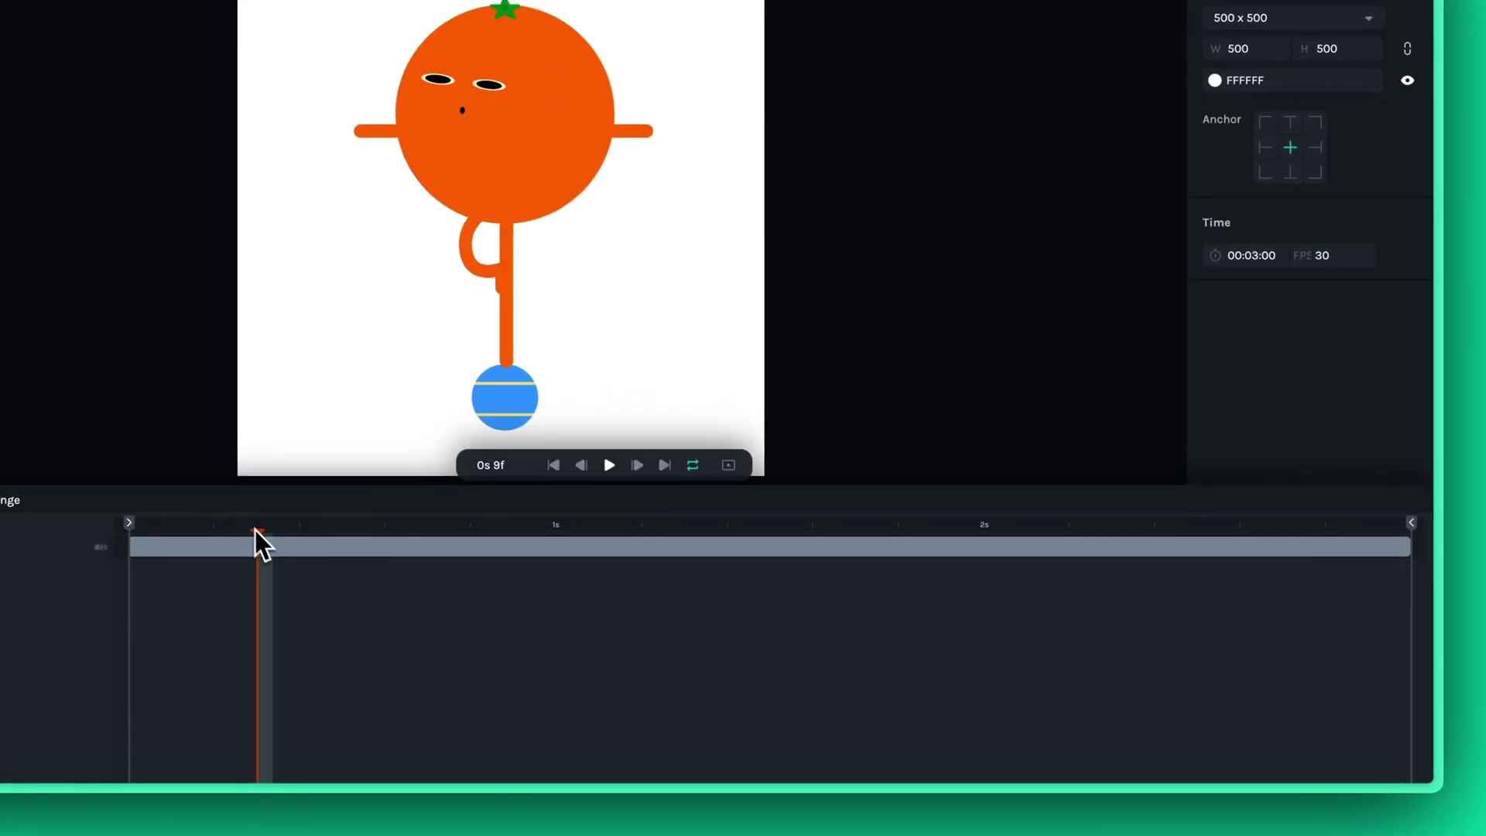
pyautogui.press('b')
pyautogui.moveTo(260, 546); pyautogui.dragTo(515, 546)
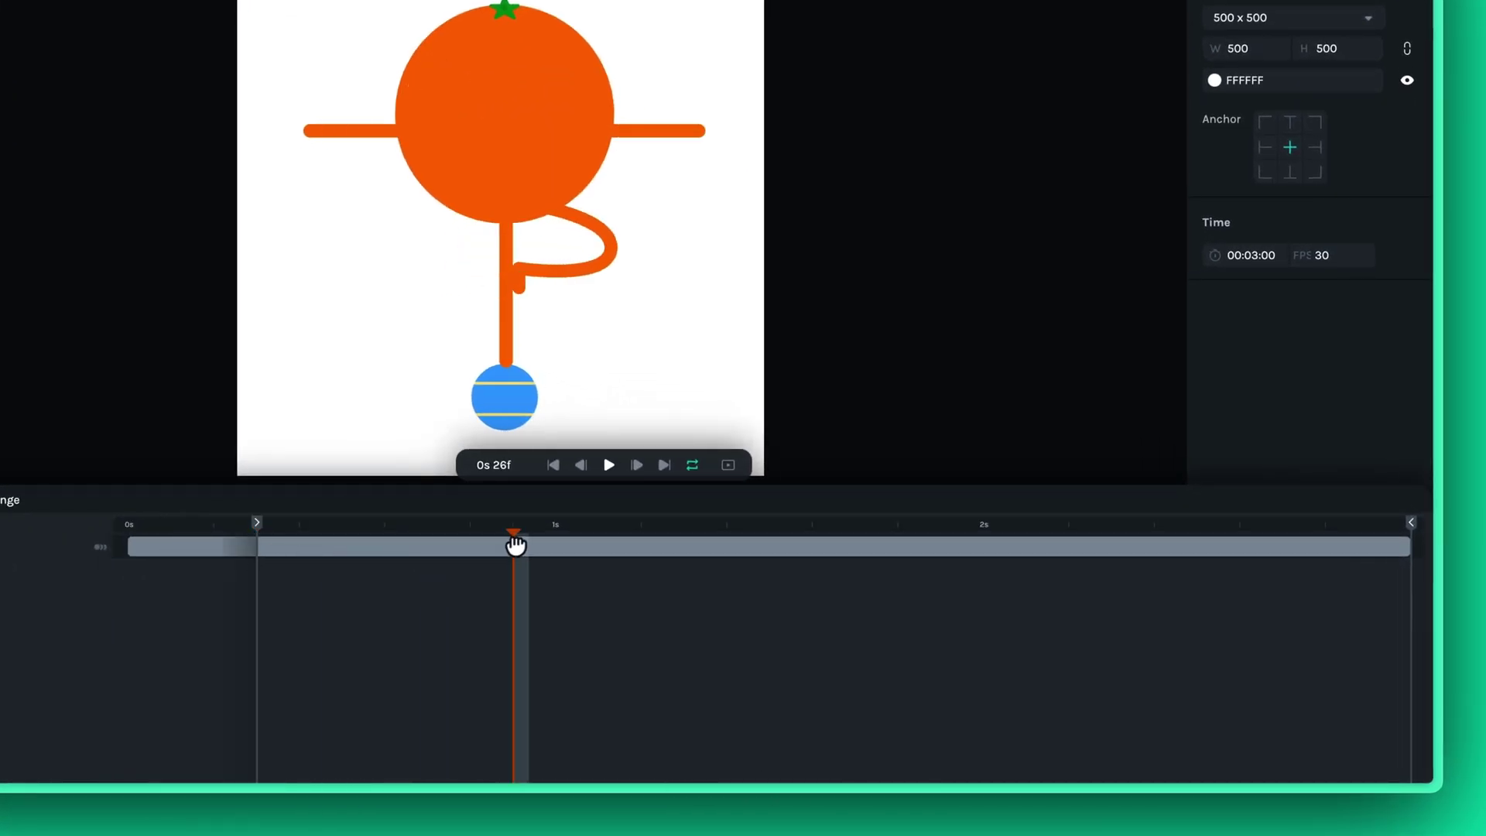
pyautogui.press('n')
# Adjust the work area to span 0s 0f through 1s 27f.
pyautogui.moveTo(256, 536)
pyautogui.mouseDown()
pyautogui.moveTo(140, 534)
pyautogui.moveTo(283, 533)
pyautogui.mouseUp()
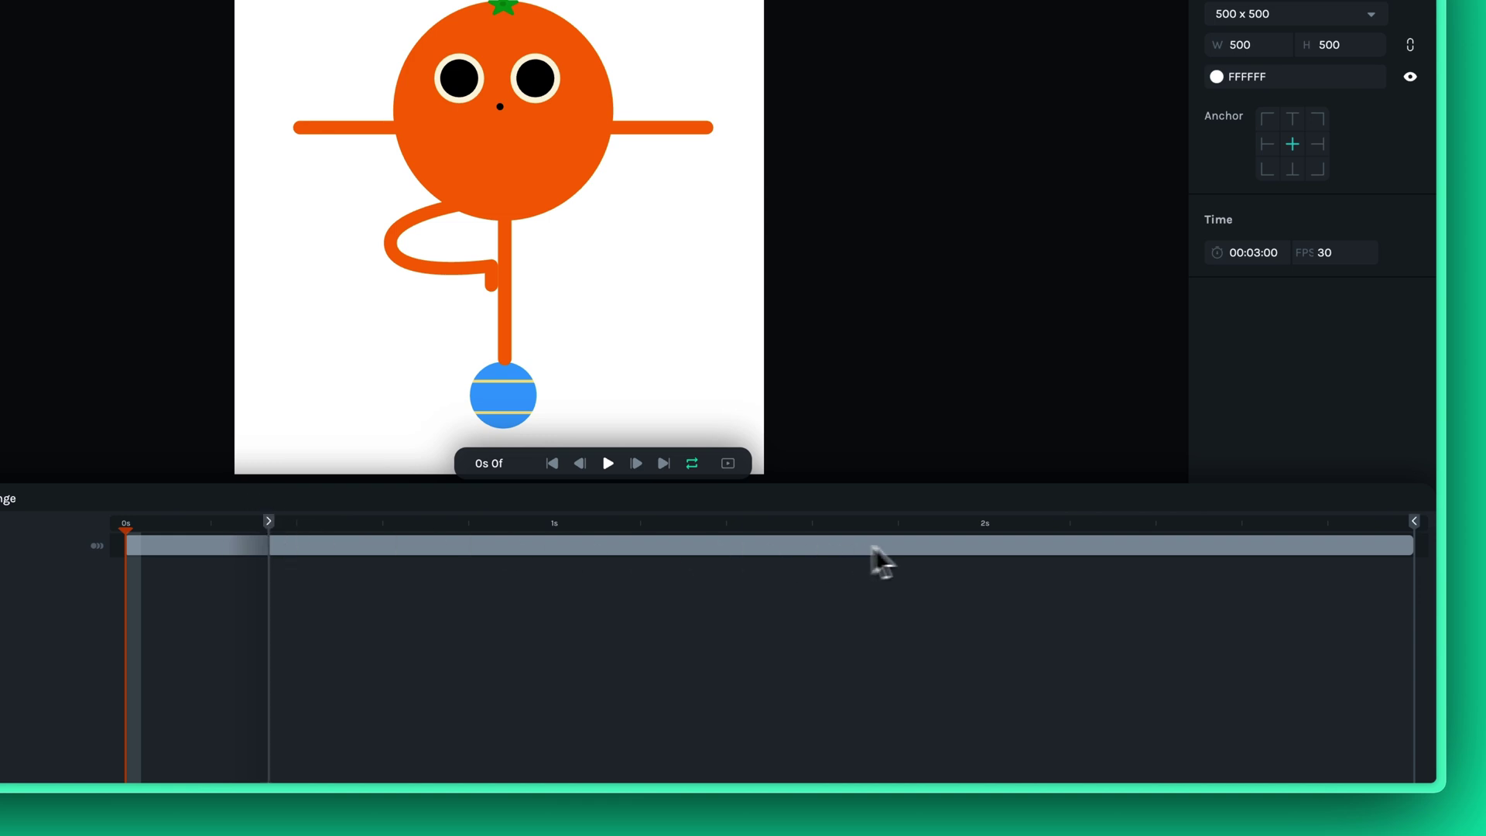
pyautogui.moveTo(1413, 537); pyautogui.dragTo(694, 535)
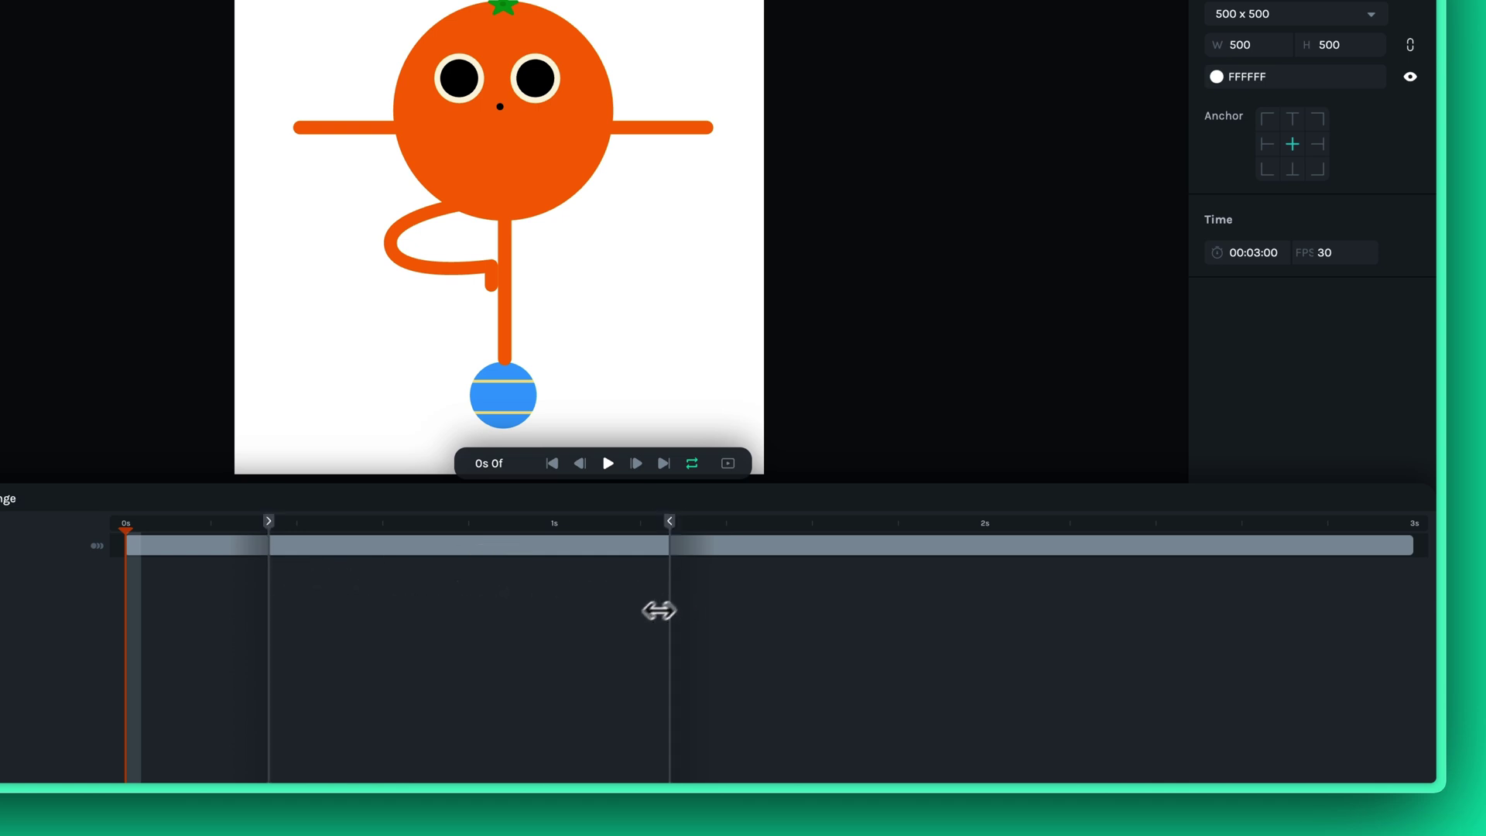
pyautogui.moveTo(676, 537)
pyautogui.mouseDown()
pyautogui.moveTo(630, 536)
pyautogui.moveTo(654, 535)
pyautogui.mouseUp()
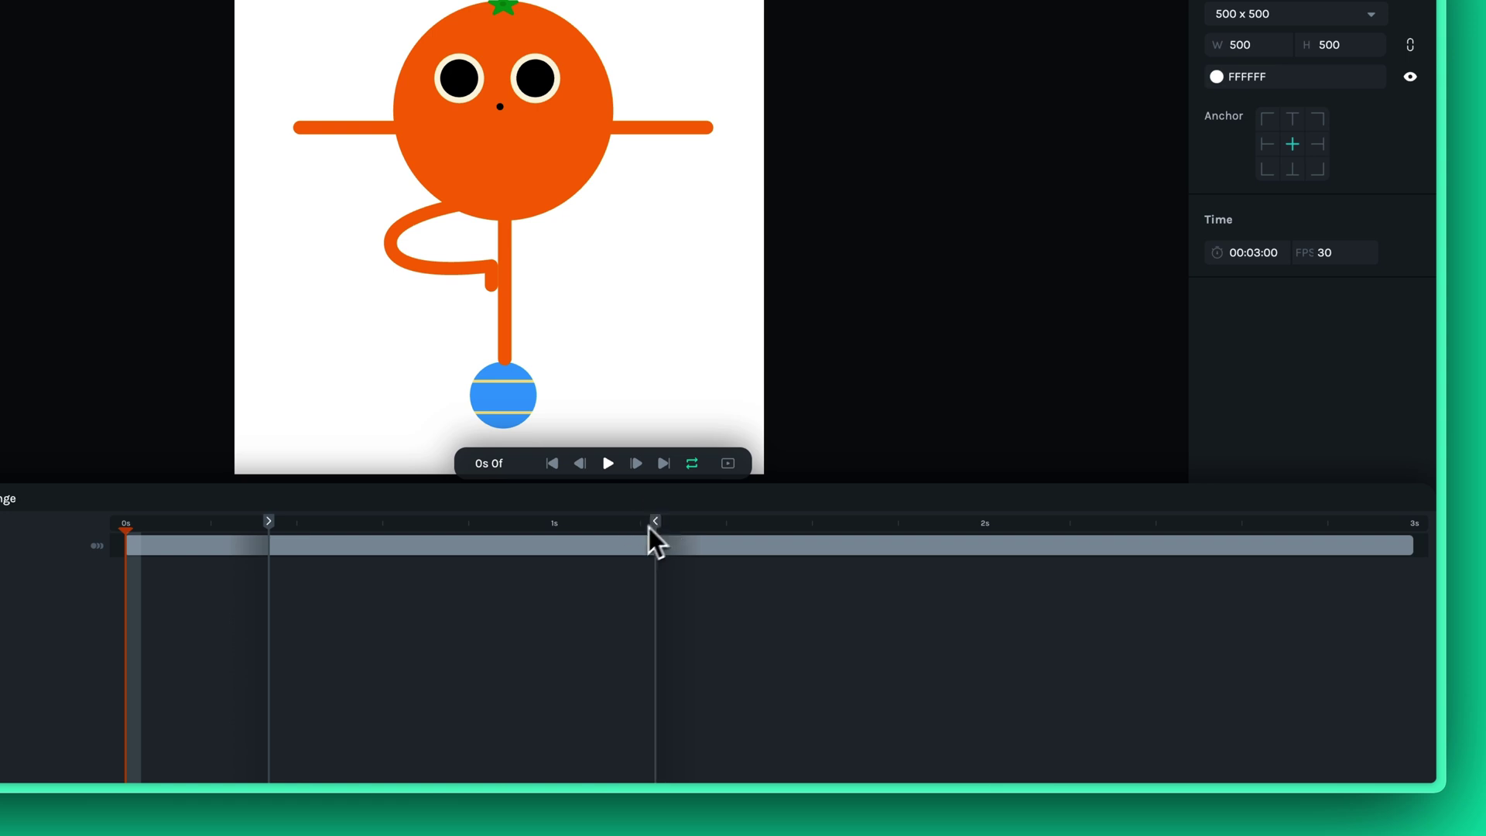
pyautogui.moveTo(268, 536); pyautogui.dragTo(131, 538)
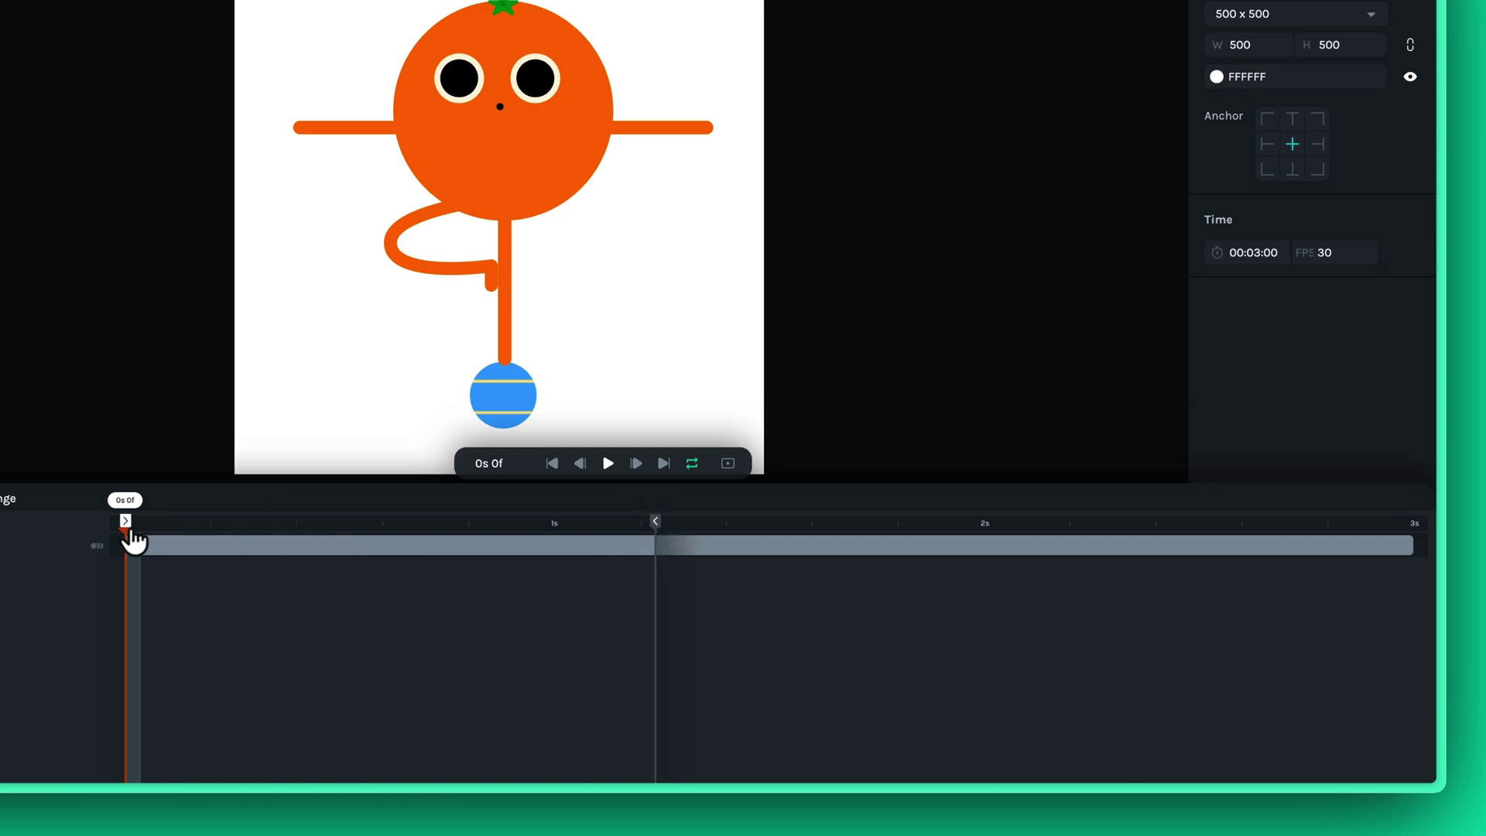
pyautogui.moveTo(633, 543)
pyautogui.mouseDown()
pyautogui.moveTo(961, 548)
pyautogui.moveTo(948, 550)
pyautogui.mouseUp()
pyautogui.moveTo(690, 538); pyautogui.dragTo(938, 554)
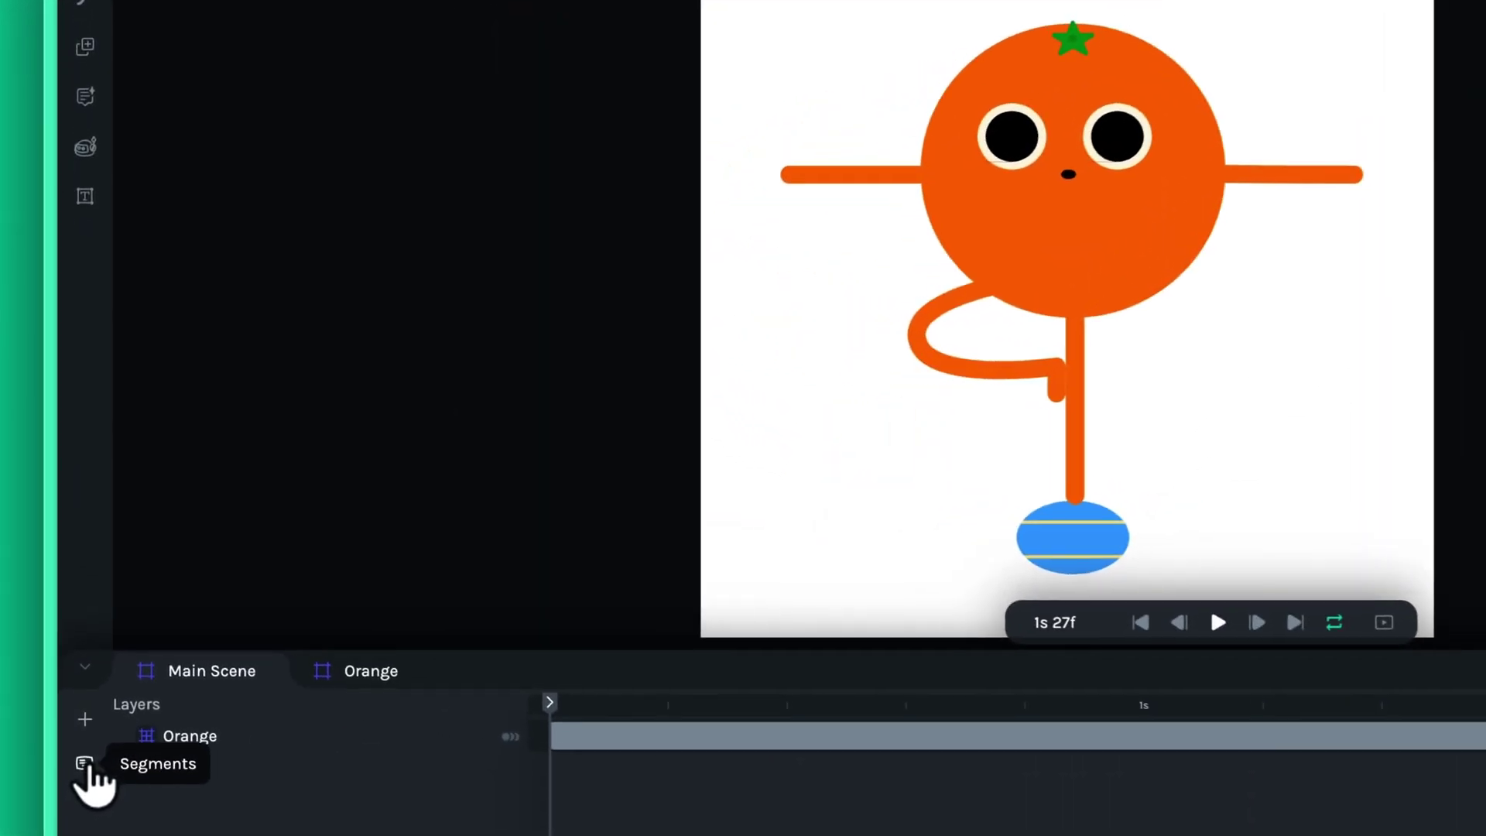
# Add a segment named Spin covering 0s 0f–1s 27f, then play the animation.
pyautogui.click(78, 605)
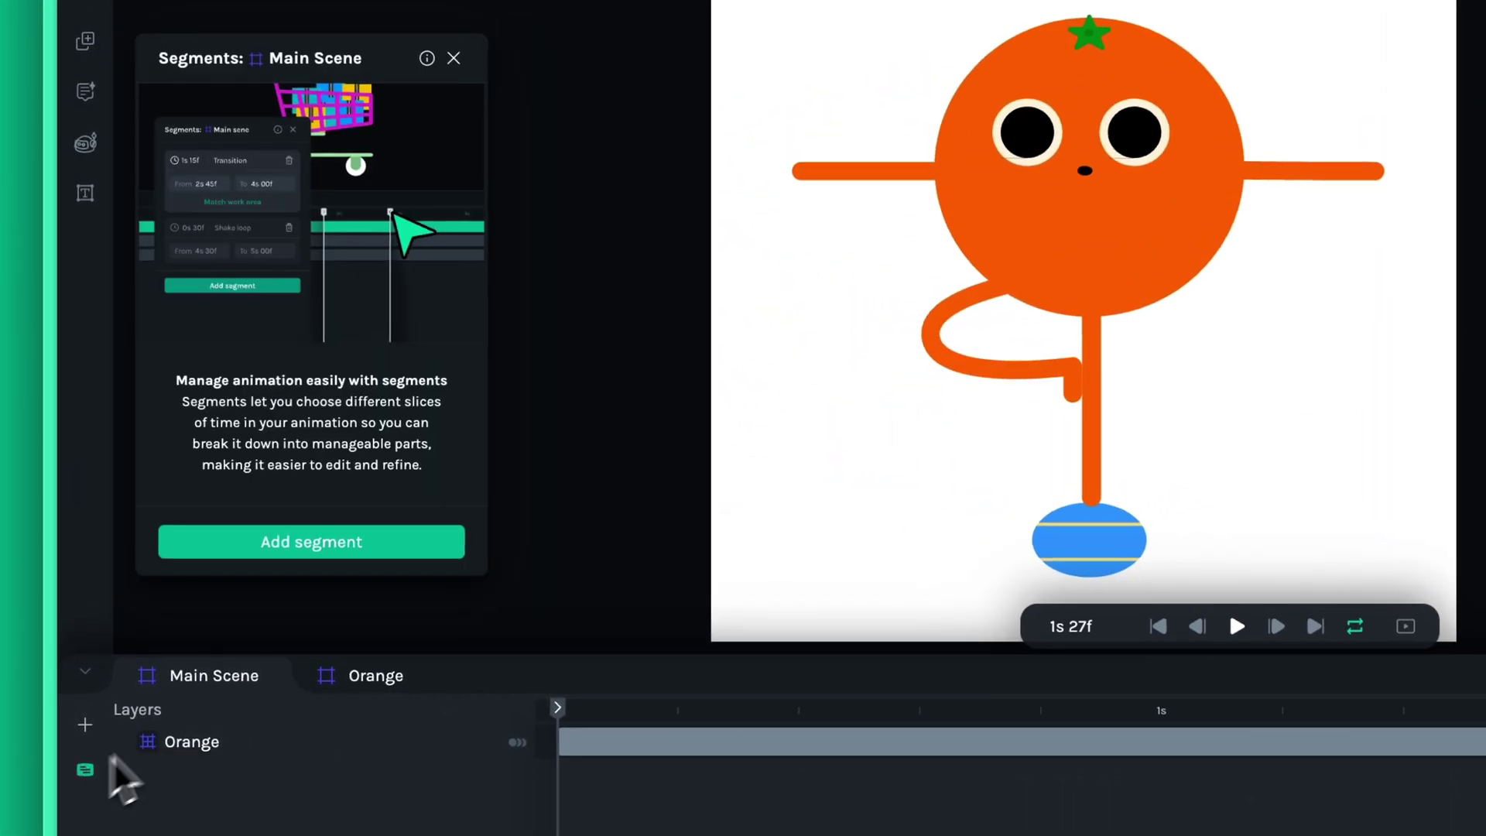
pyautogui.click(420, 550)
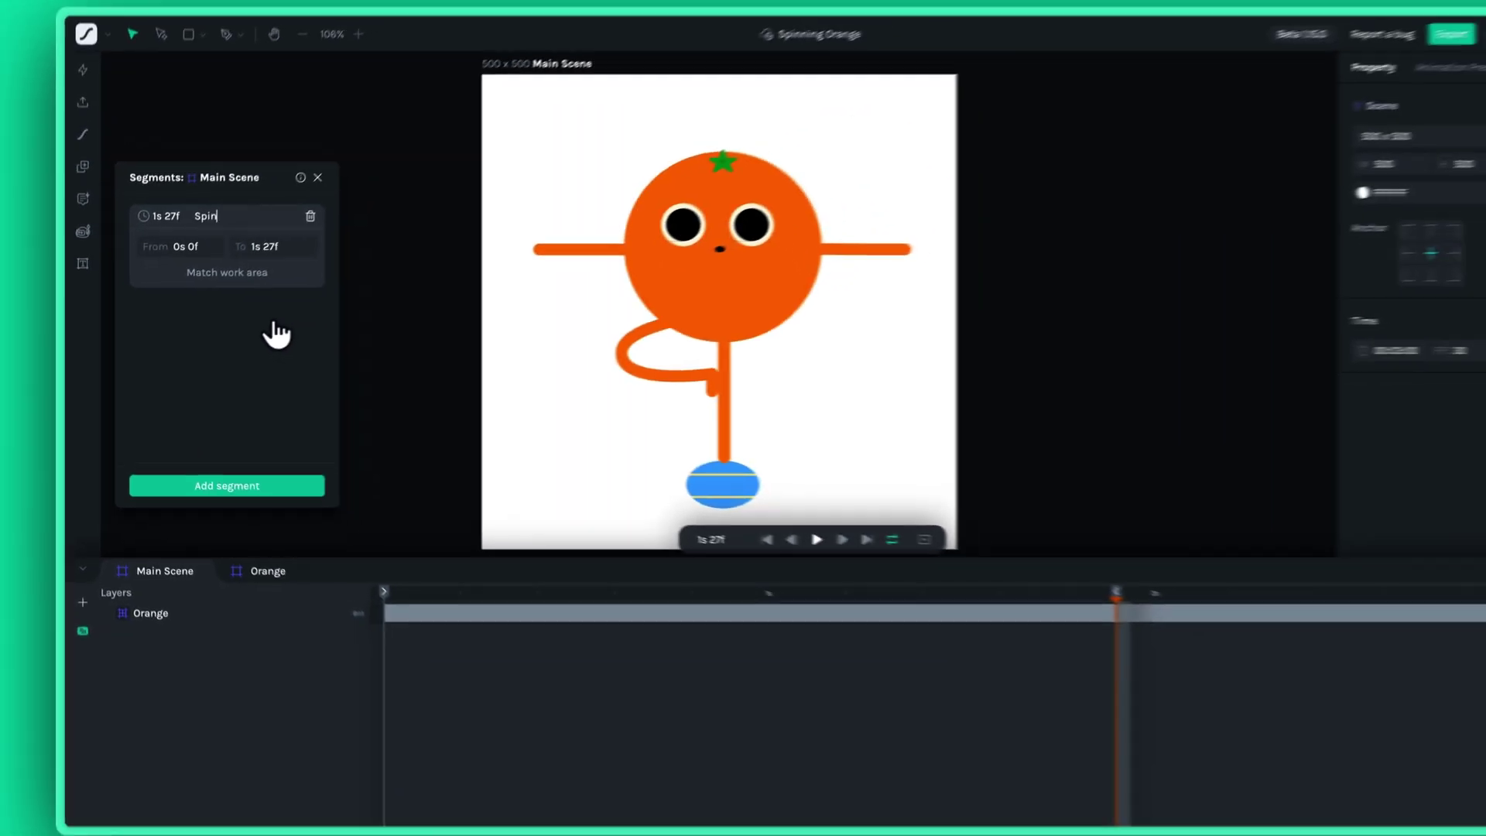
pyautogui.press('space')
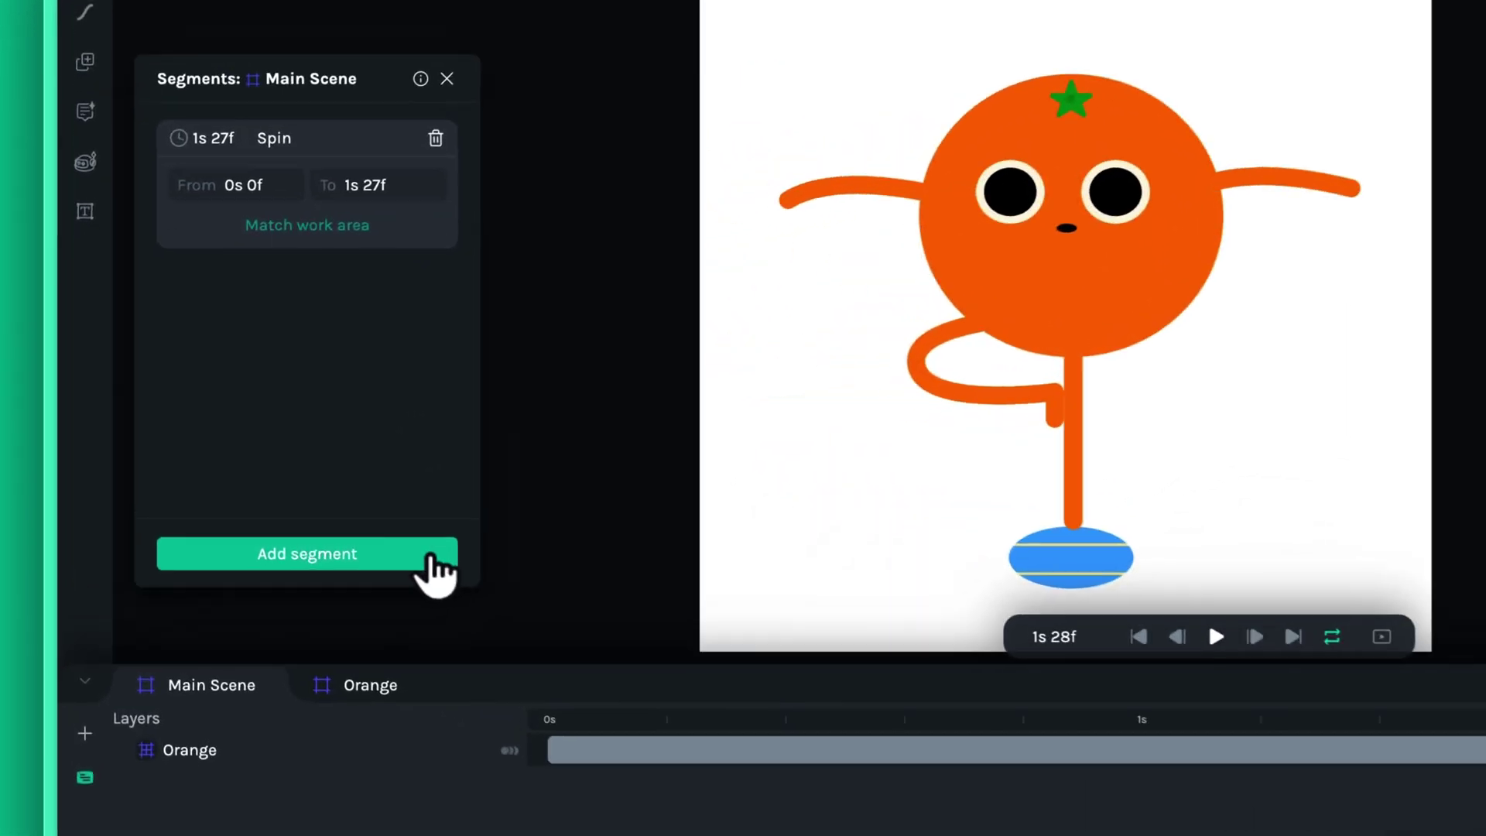
# Add a Jump segment for 1s 28f–2s 29f and export to the LottieFiles player.
pyautogui.click(287, 477)
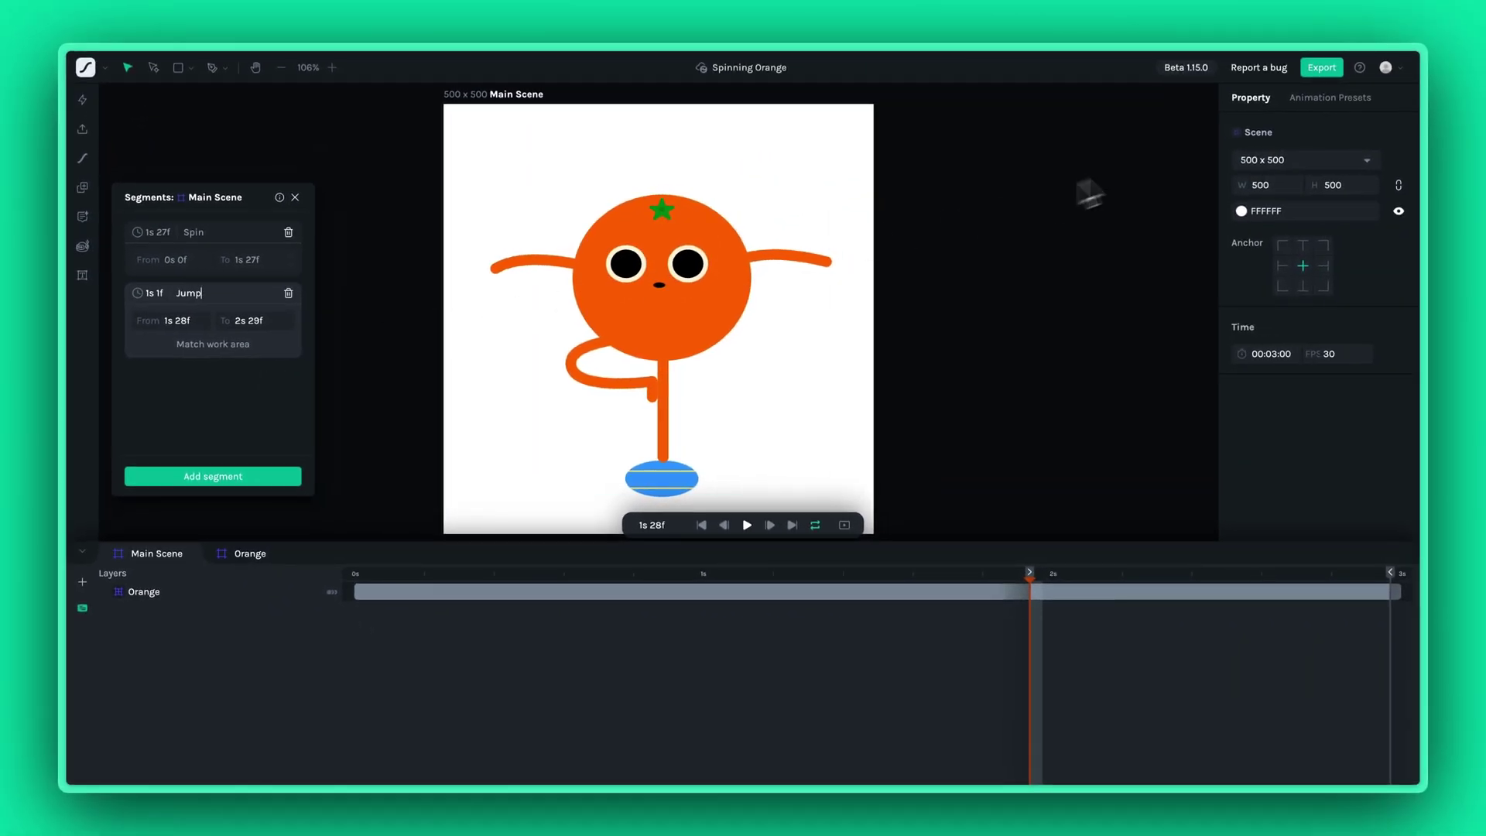
pyautogui.click(1318, 69)
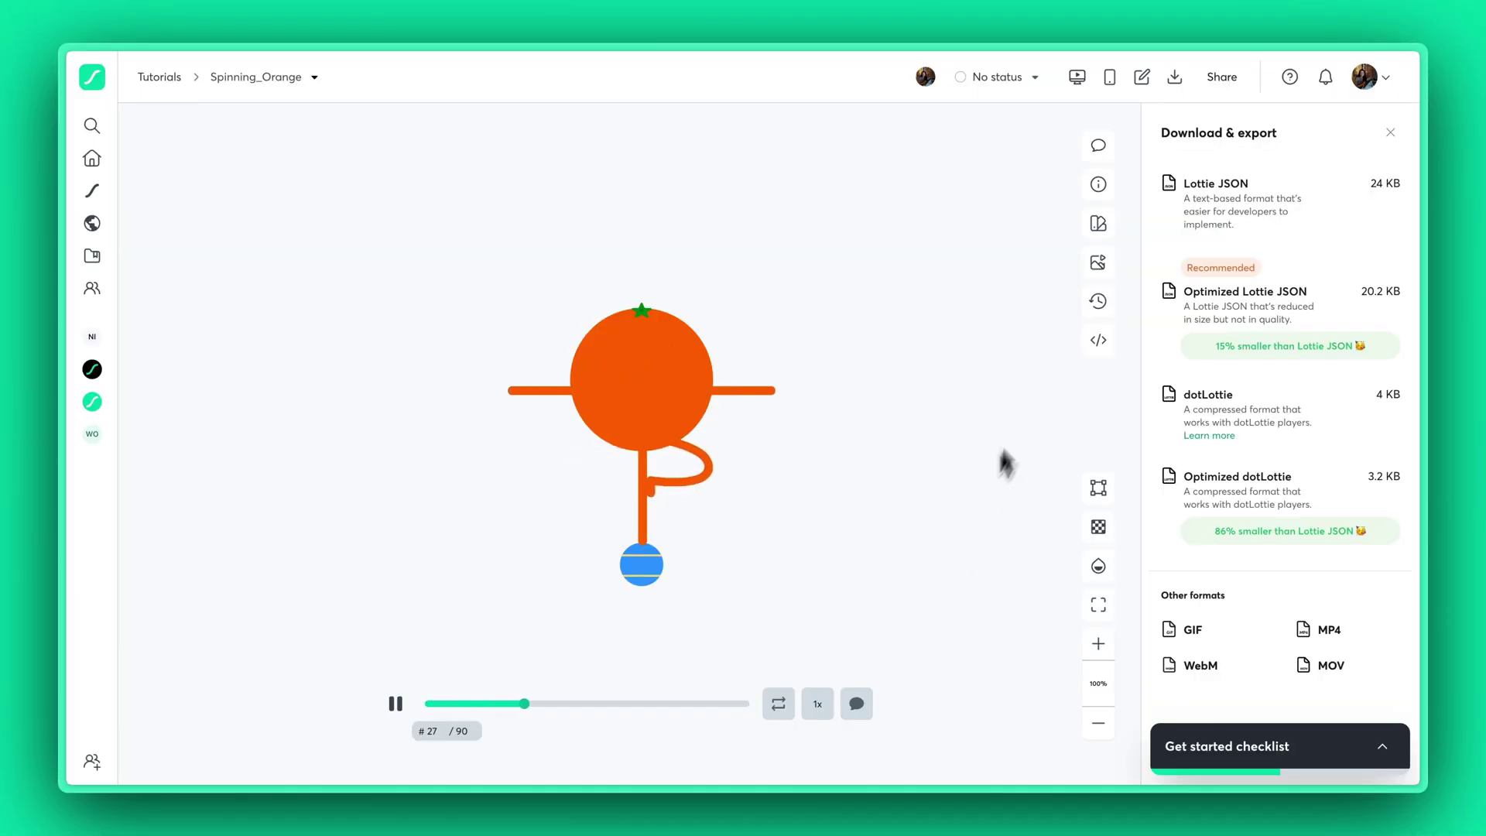
# Show the Spin (frames 1–56) and Jump (frames 57–89) segments in the LottieFiles player.
pyautogui.click(1098, 263)
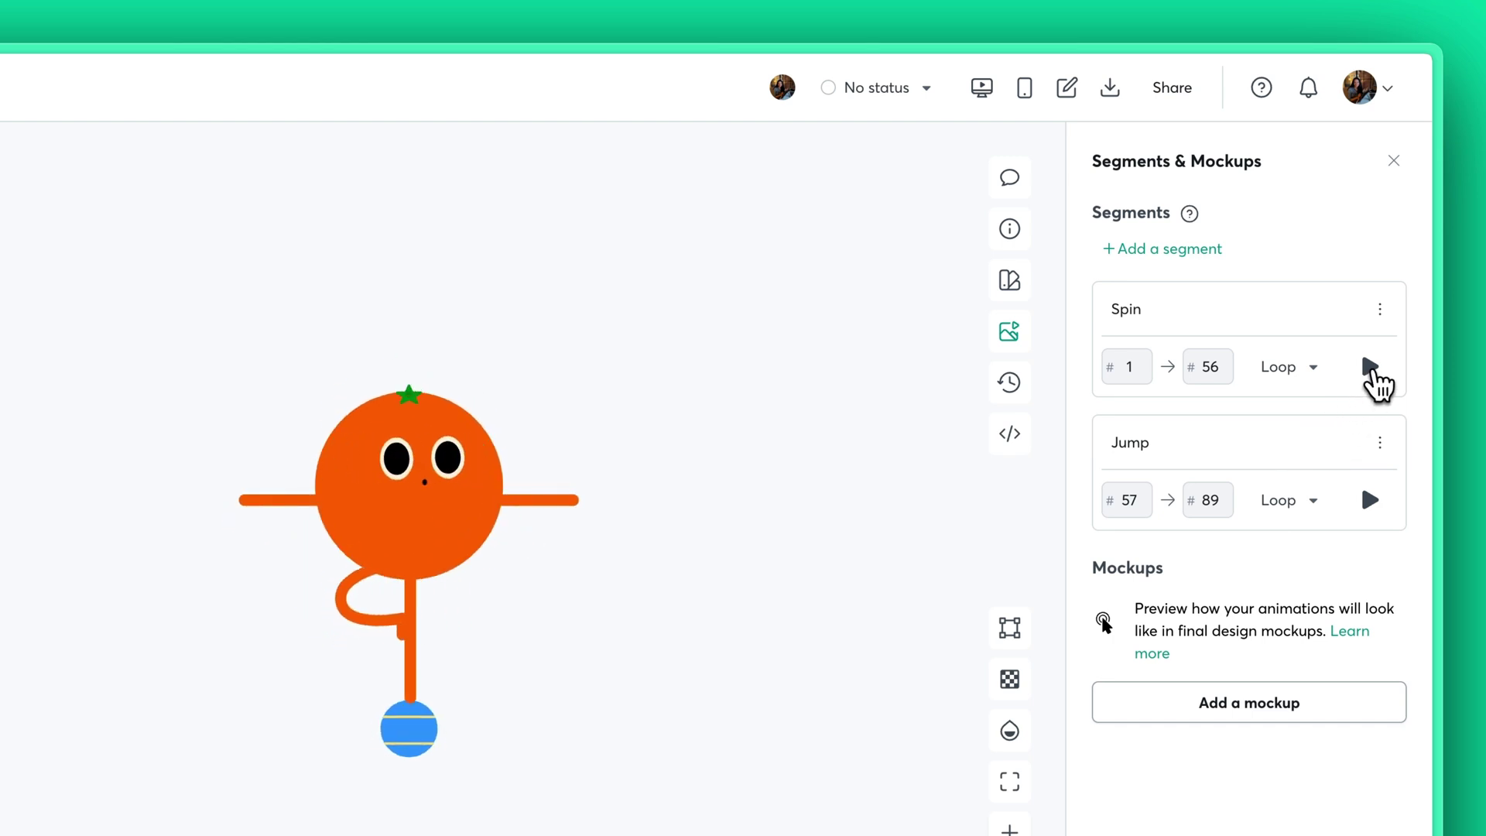
# Preview the Spin segment, then play and pause the Jump segment.
pyautogui.click(1371, 368)
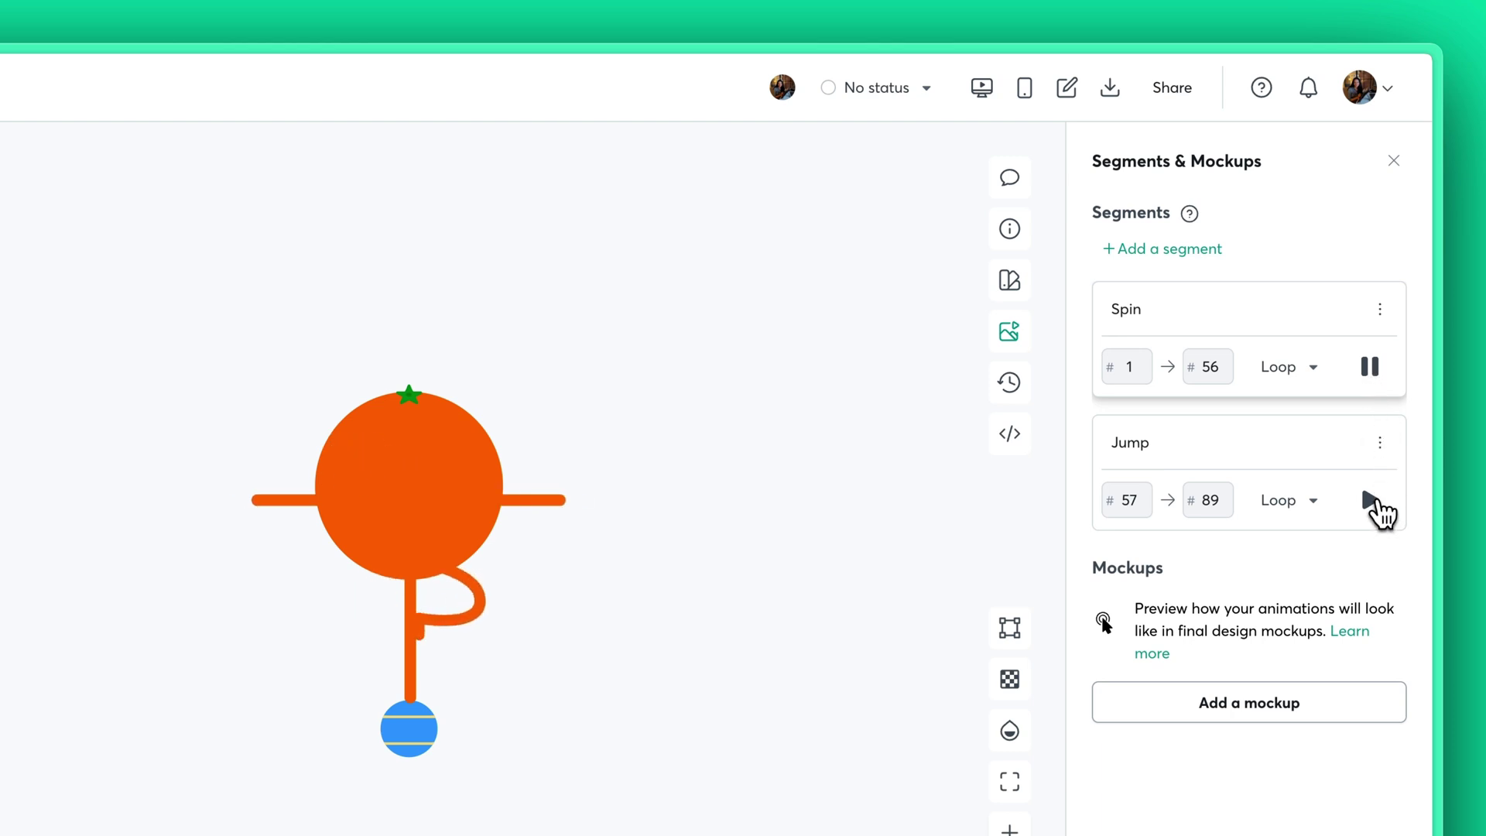
pyautogui.click(1370, 500)
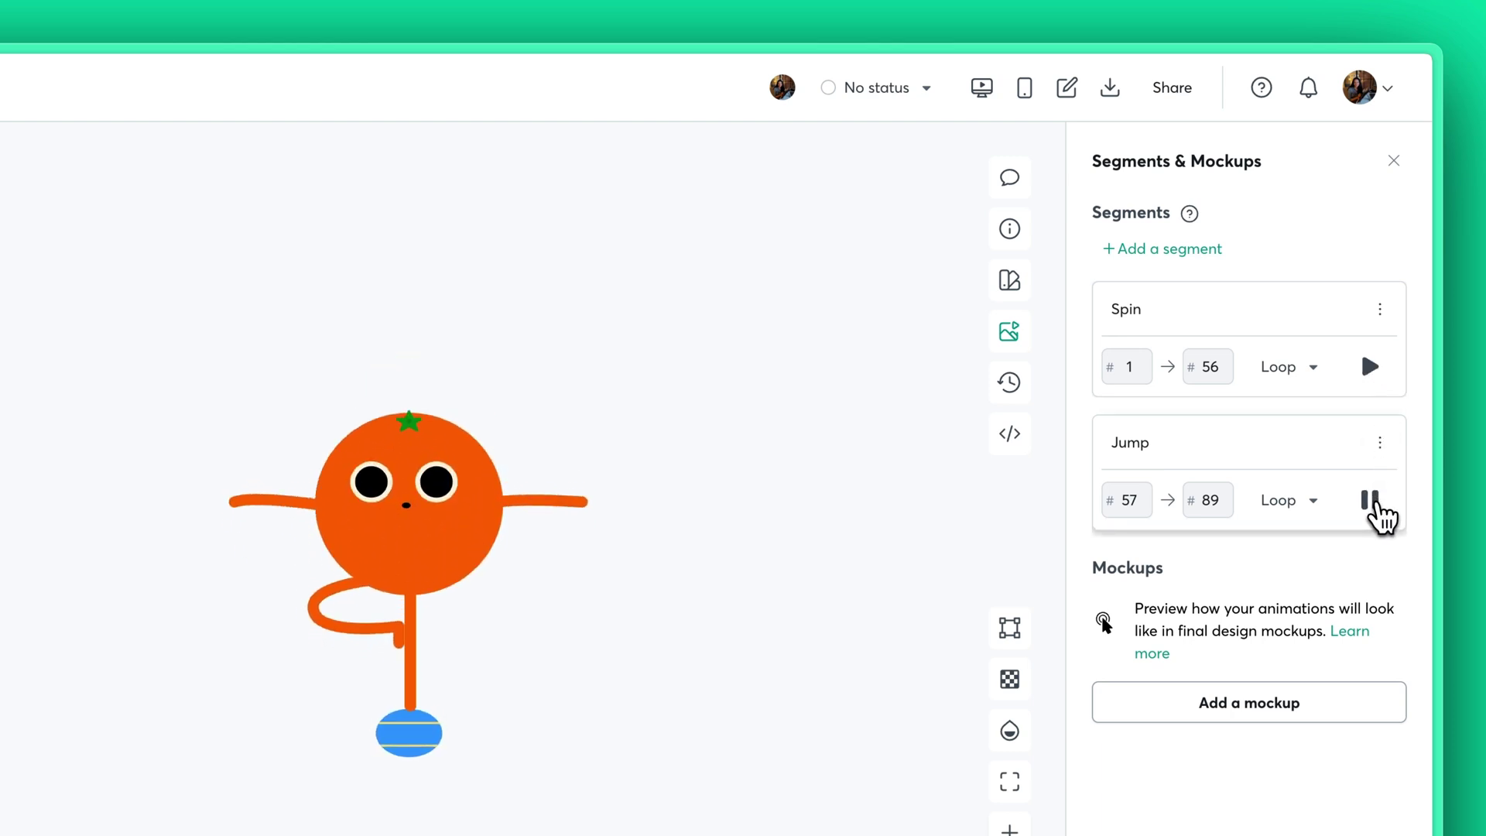
pyautogui.click(1370, 500)
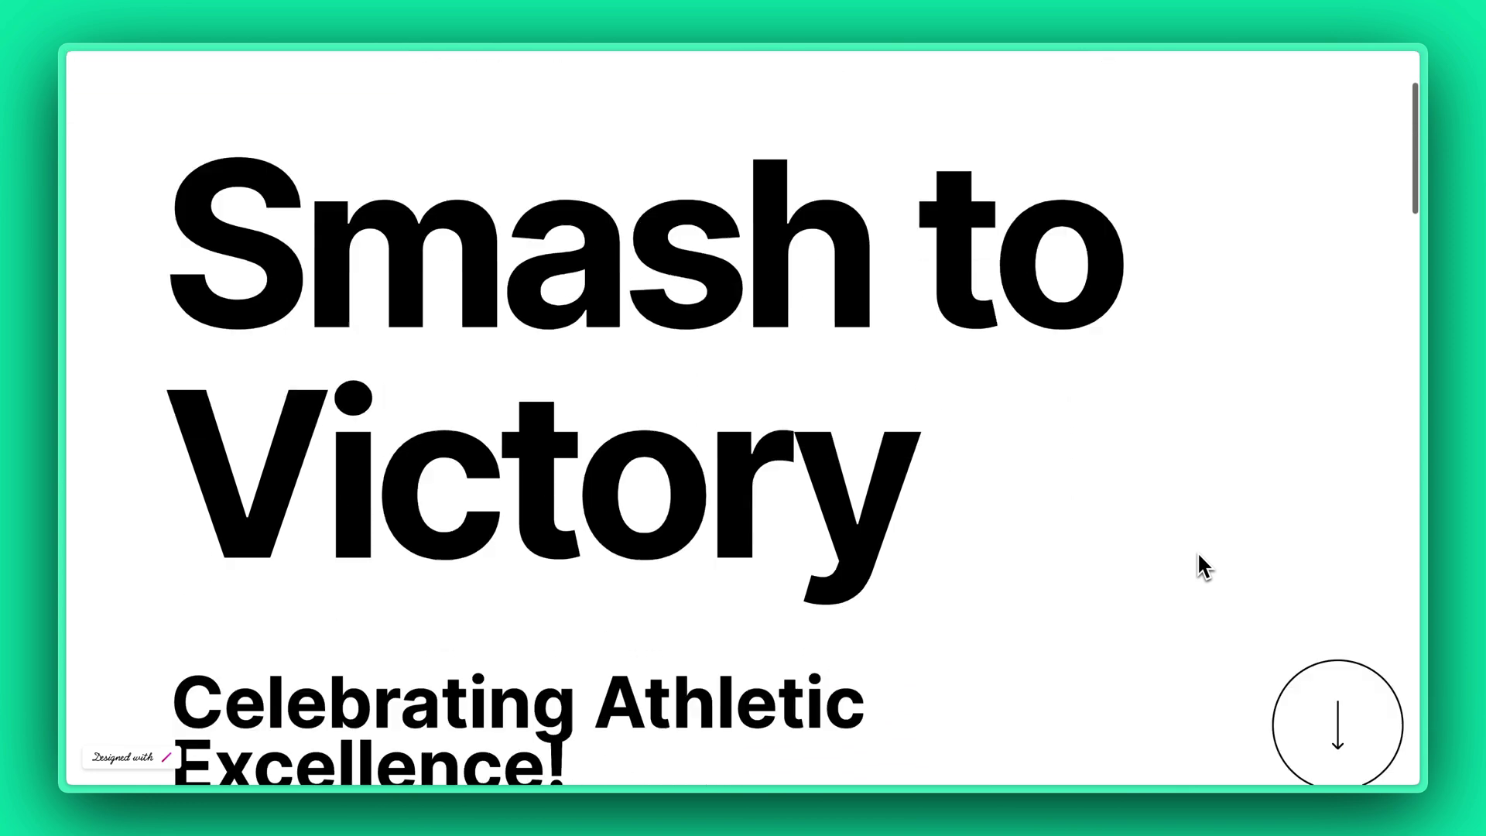
pyautogui.scroll(-5, 1198, 556)
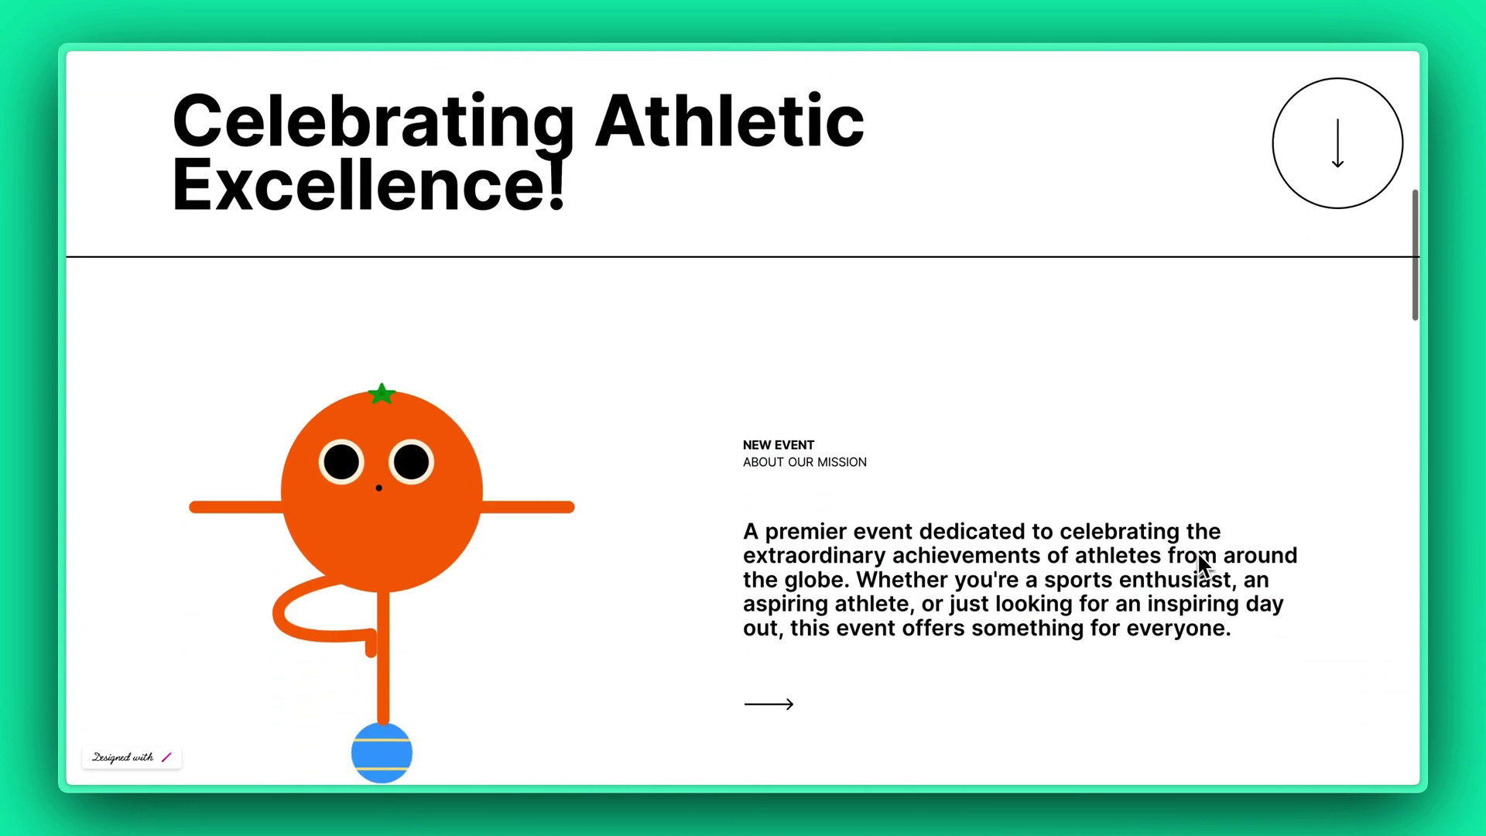
pyautogui.scroll(-2, 1199, 555)
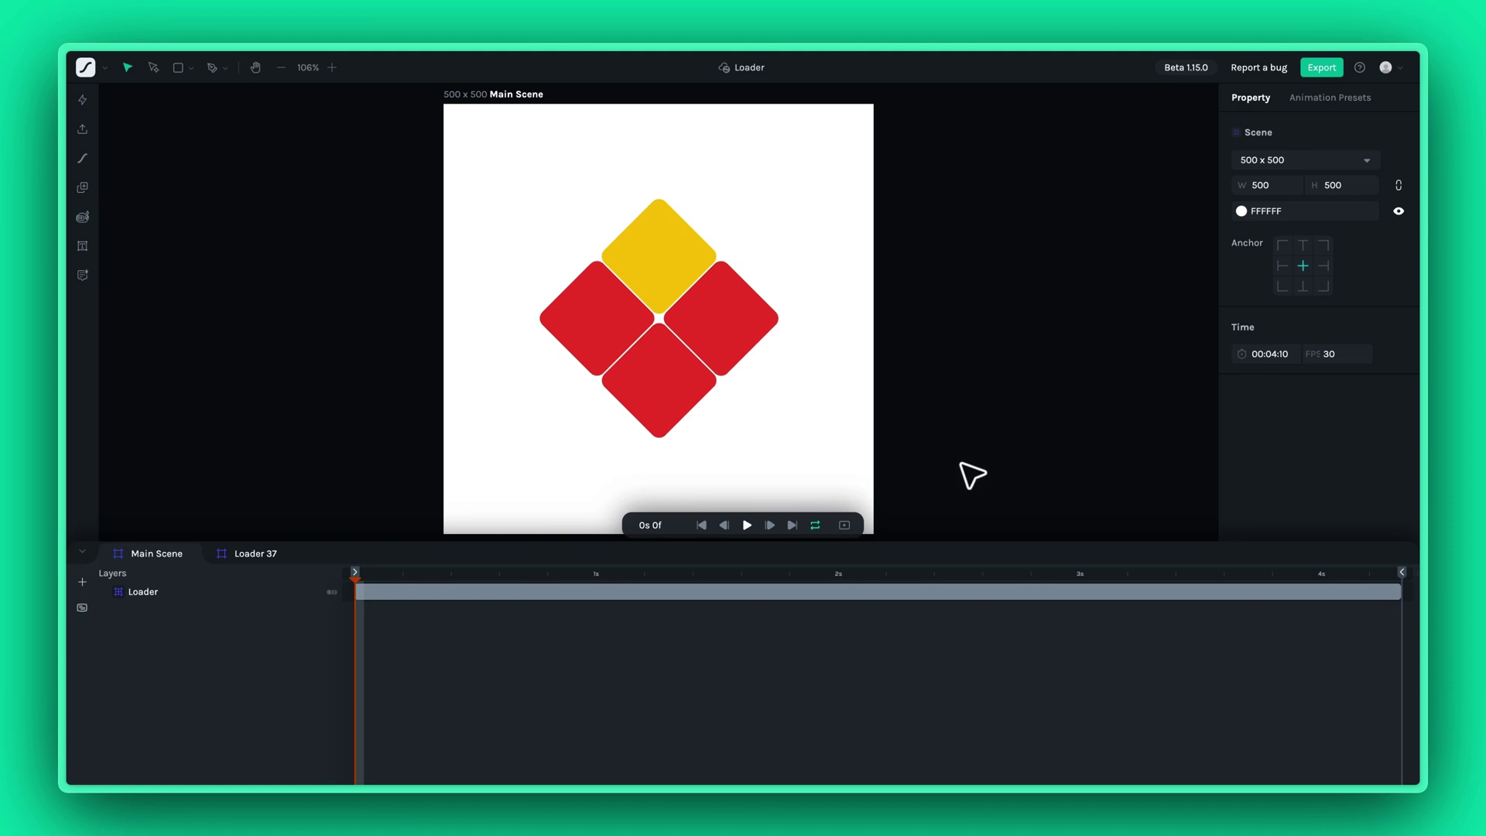
# Start playback of the Loader animation.
pyautogui.press('space')
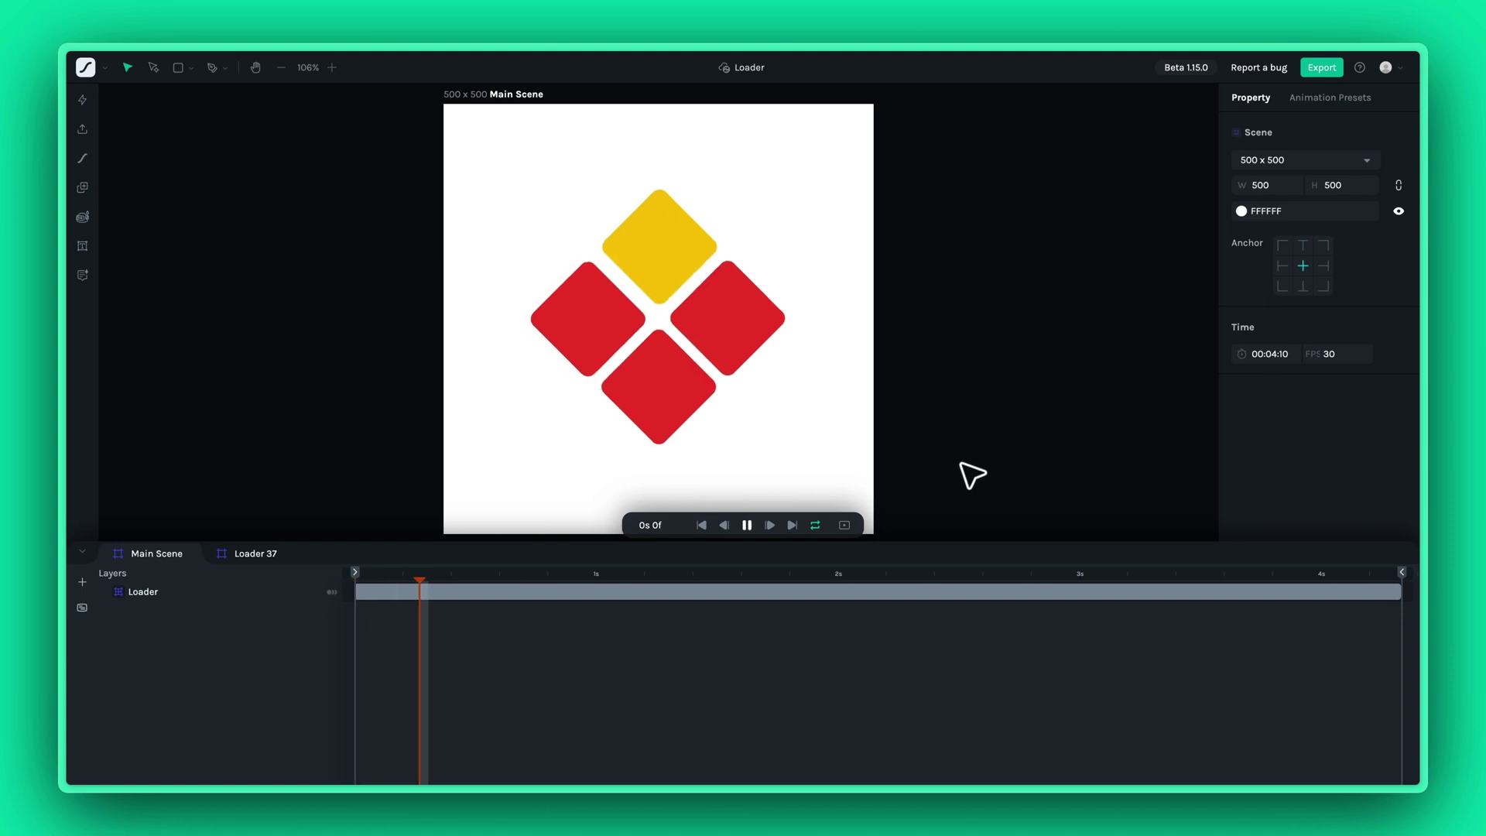